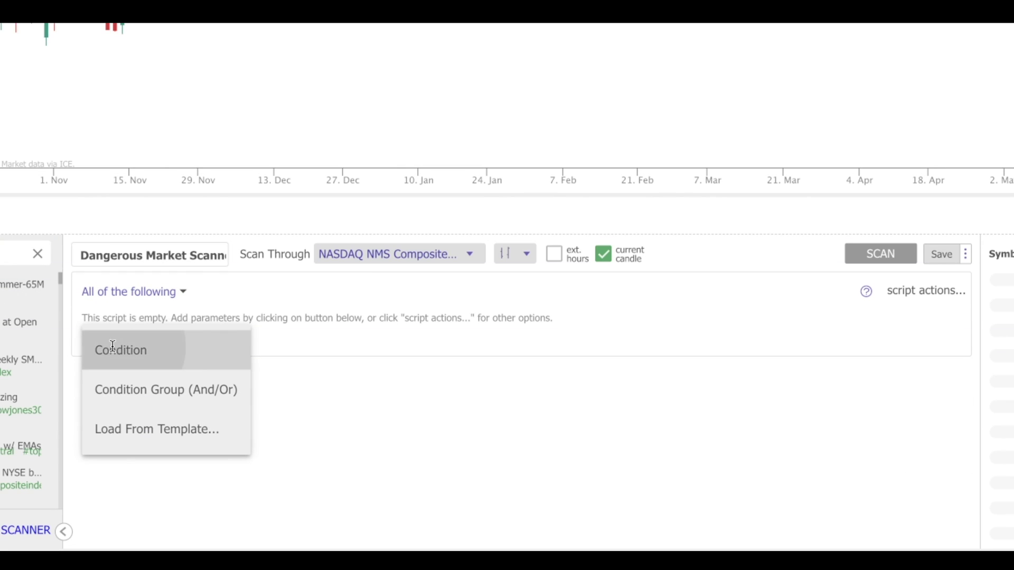
# - Add an Analyst estimates condition to the scanner script, keeping its default settings
pyautogui.click(110, 346)
pyautogui.scroll(-2, 130, 444)
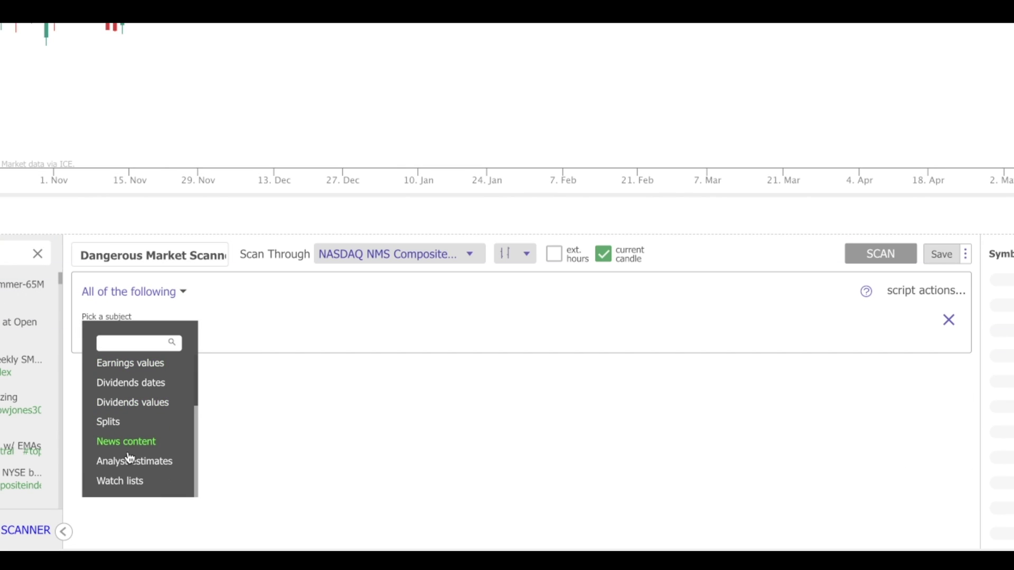
pyautogui.click(130, 459)
pyautogui.press('Return')
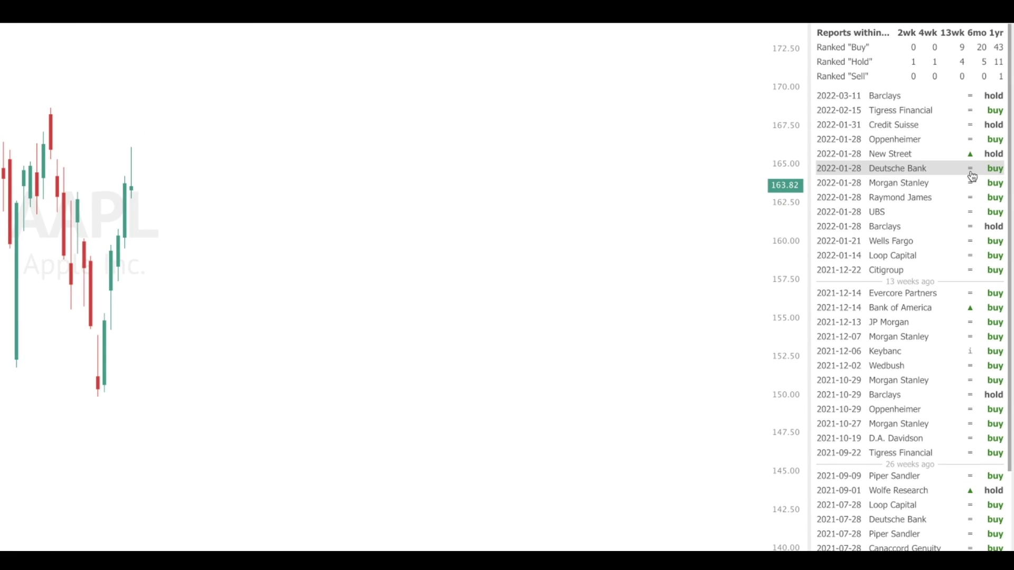
# - Read through AAPL's analyst upgrades and downgrades in the ratings list
pyautogui.moveTo(972, 177)
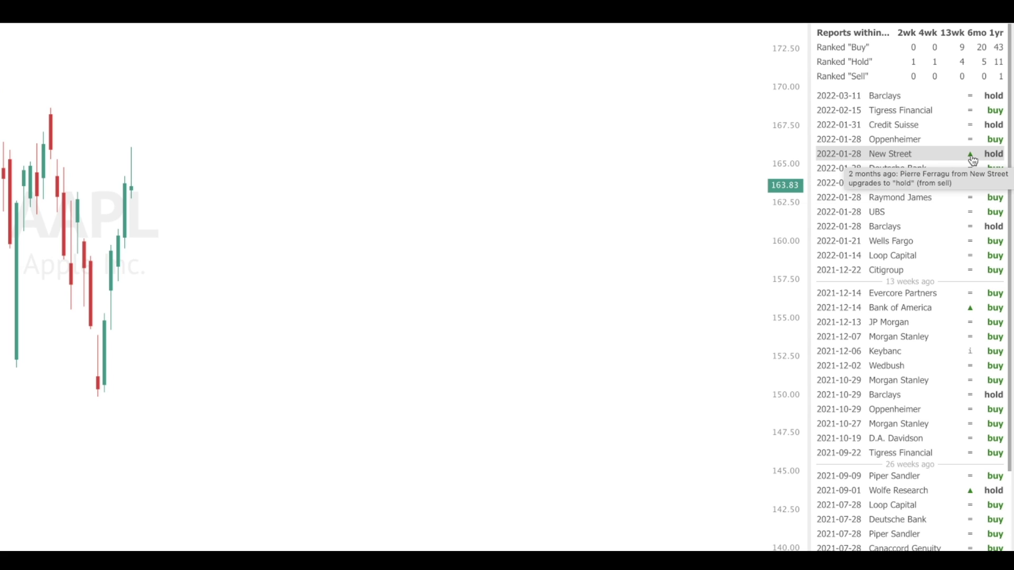
pyautogui.scroll(-4, 974, 251)
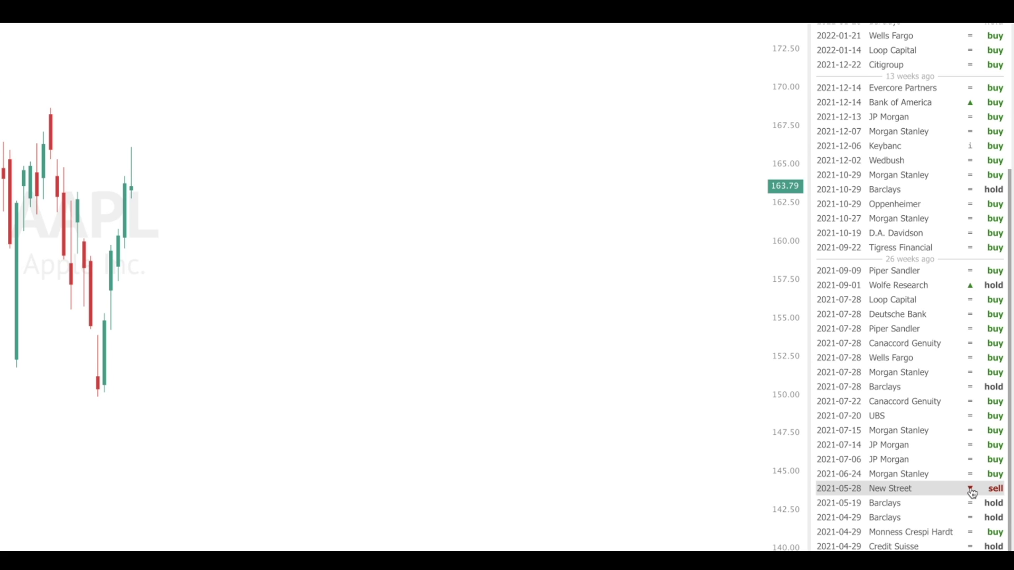
pyautogui.moveTo(972, 492)
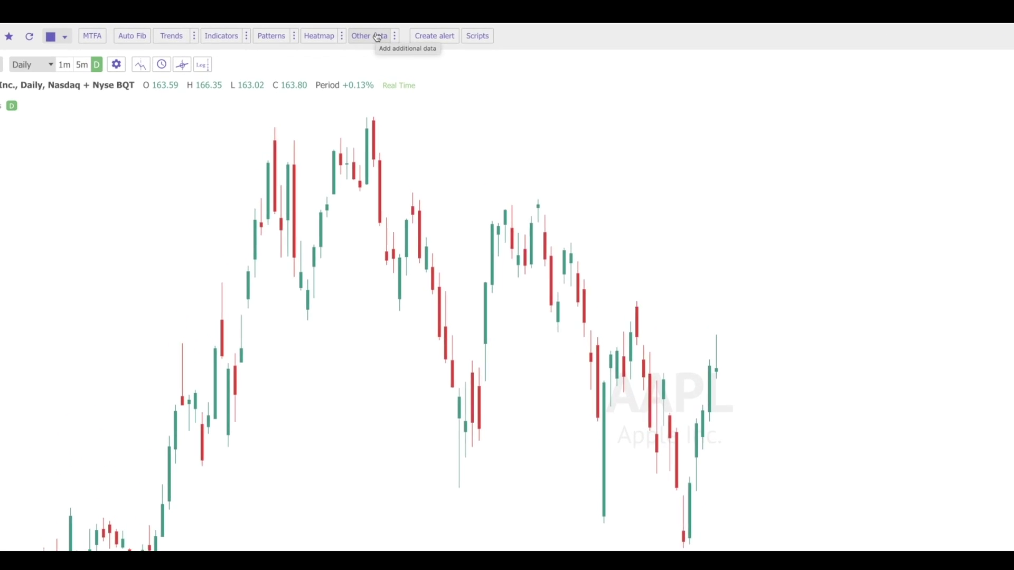
# - Turn on the Analyst Estimates (US stocks) overlay so buy and hold markers appear under AAPL's candles
pyautogui.click(385, 38)
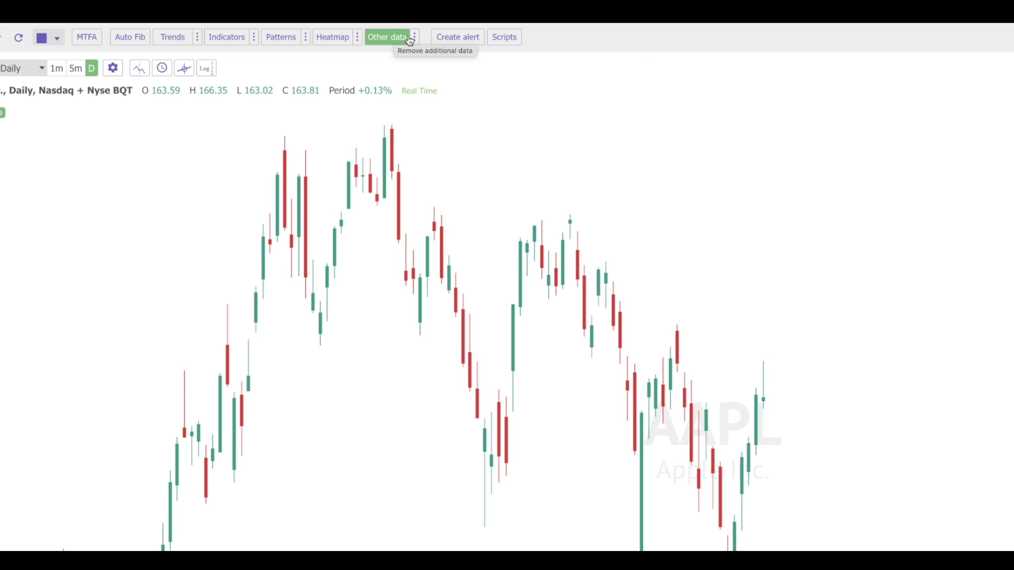
pyautogui.click(416, 38)
pyautogui.click(425, 65)
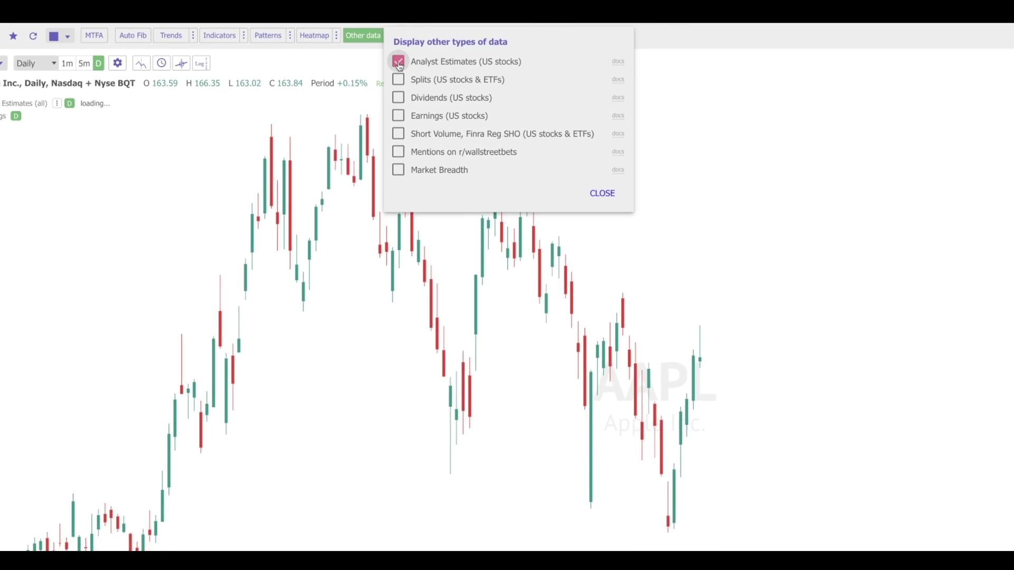
pyautogui.click(602, 194)
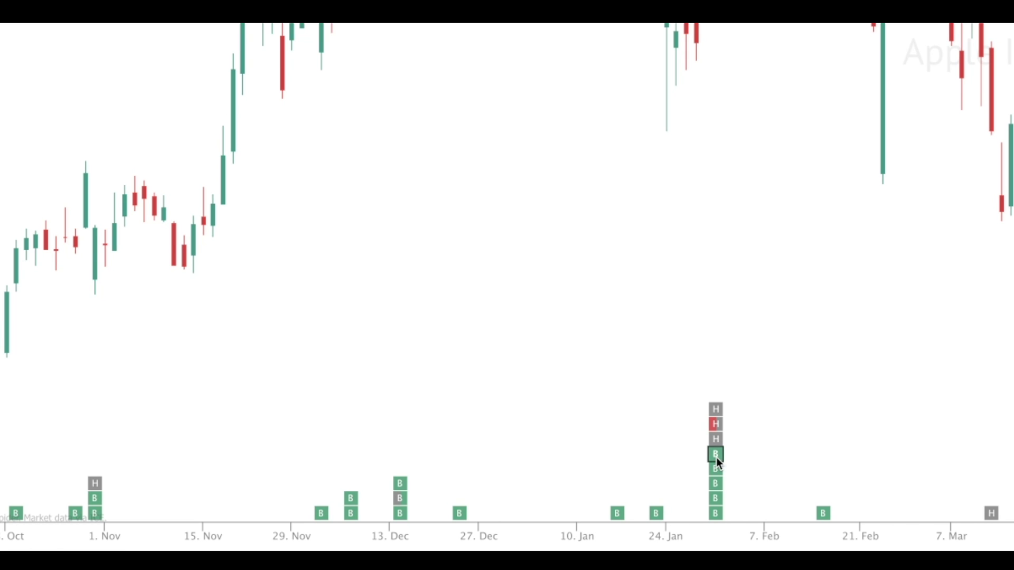
pyautogui.moveTo(716, 457)
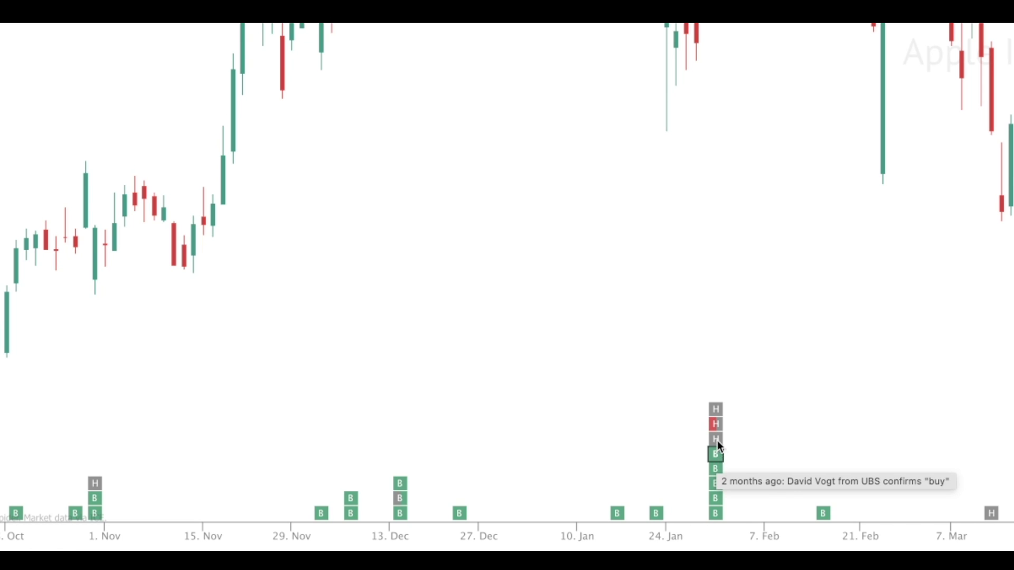
pyautogui.moveTo(718, 429)
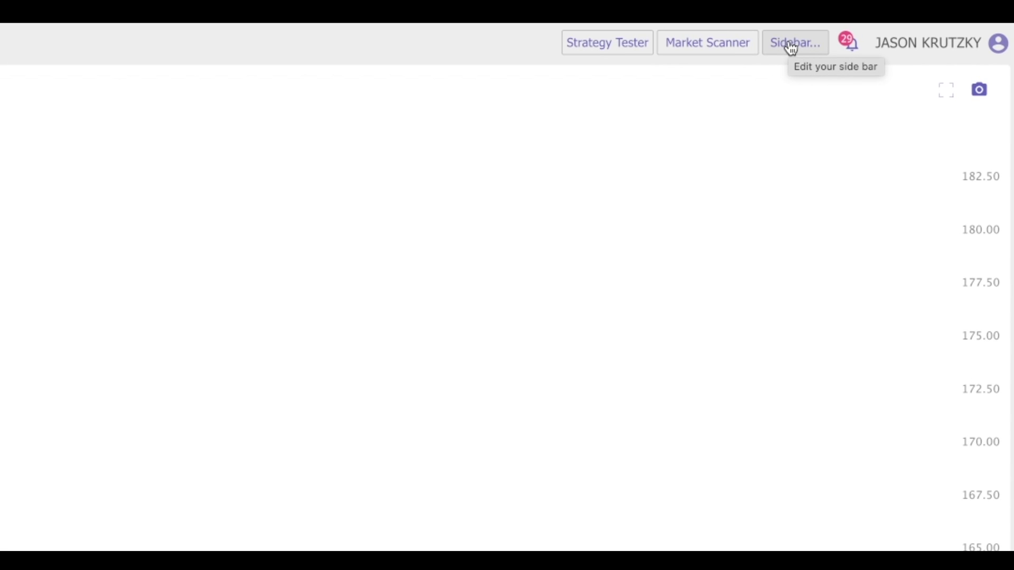
# - Add the Analyst Estimates widget to the chart sidebar
pyautogui.click(792, 47)
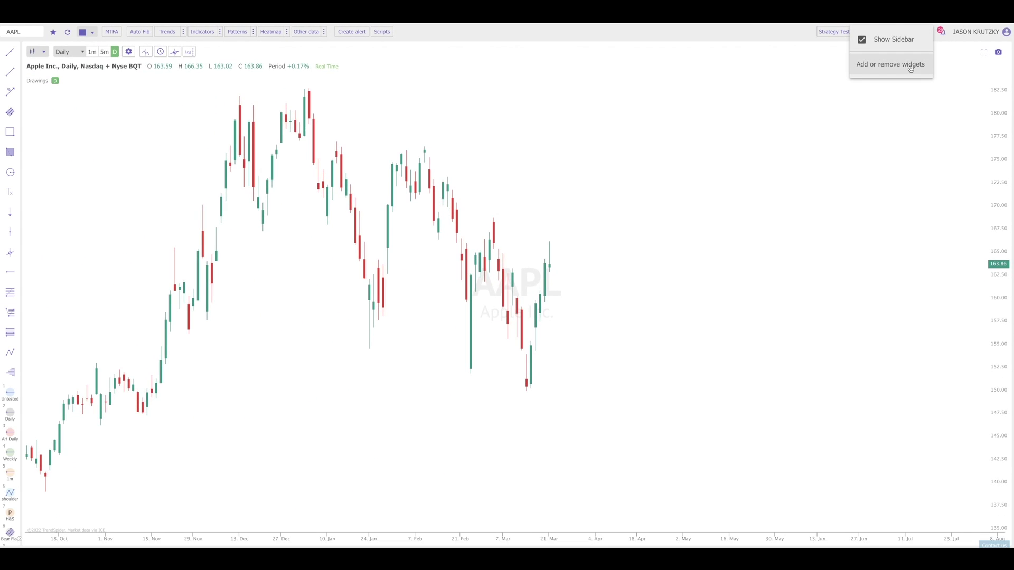
pyautogui.click(911, 69)
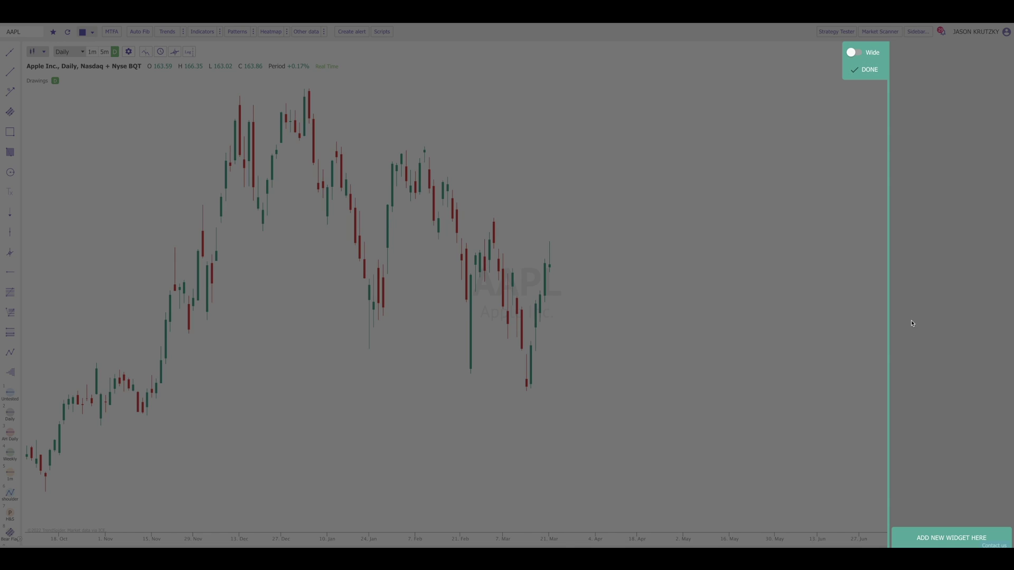
pyautogui.click(954, 537)
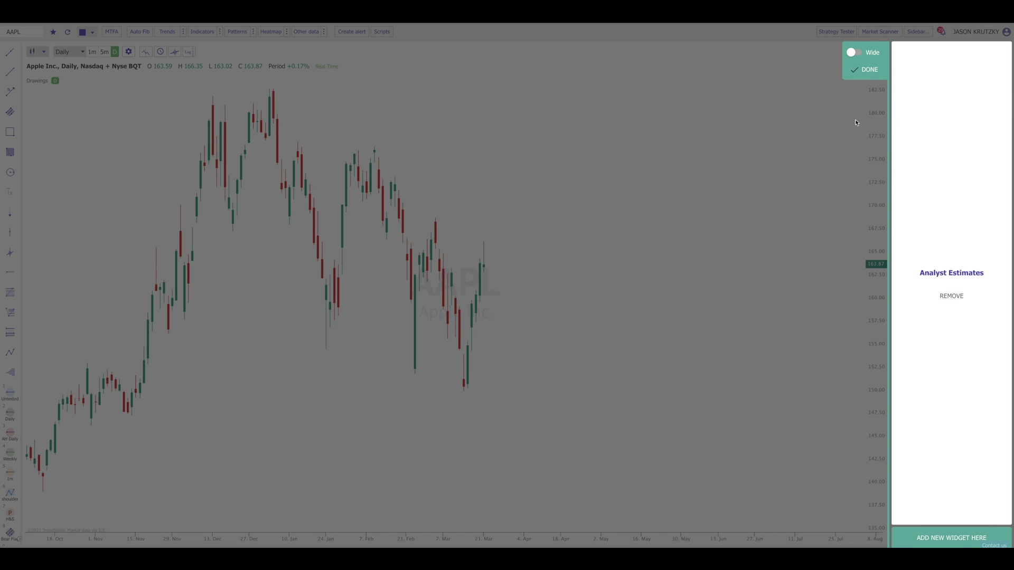
pyautogui.click(870, 71)
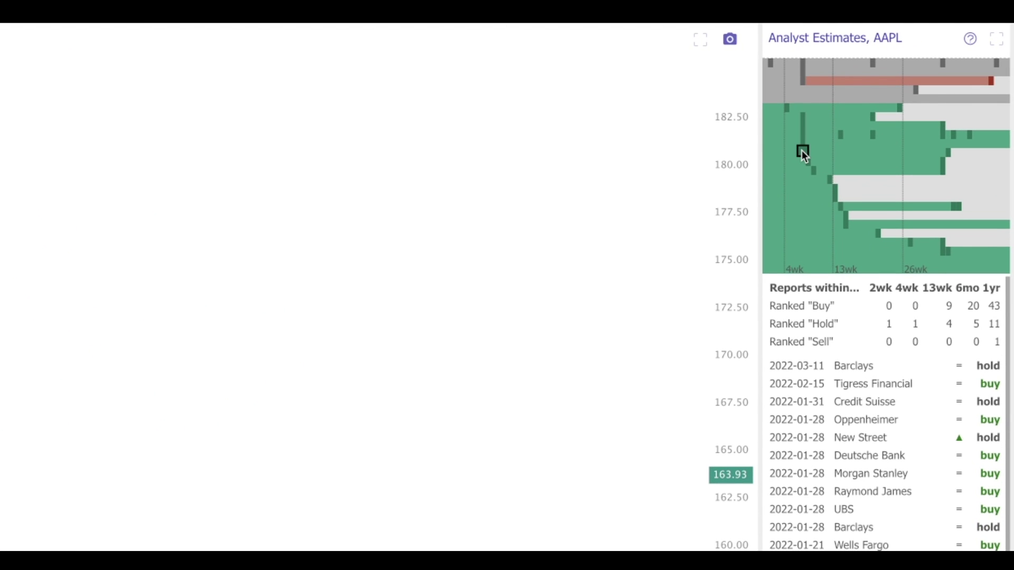
pyautogui.moveTo(802, 152)
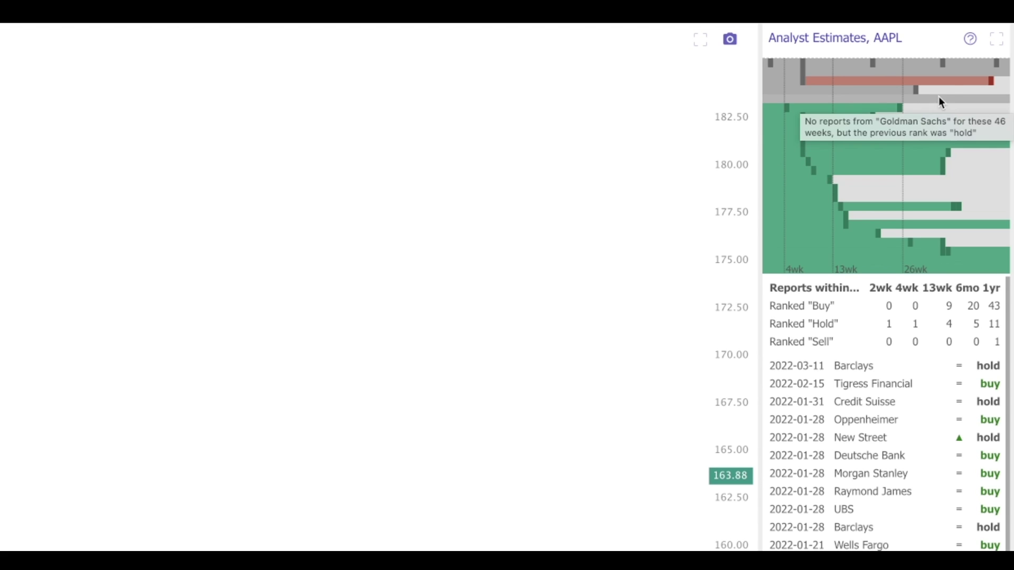
pyautogui.moveTo(955, 83)
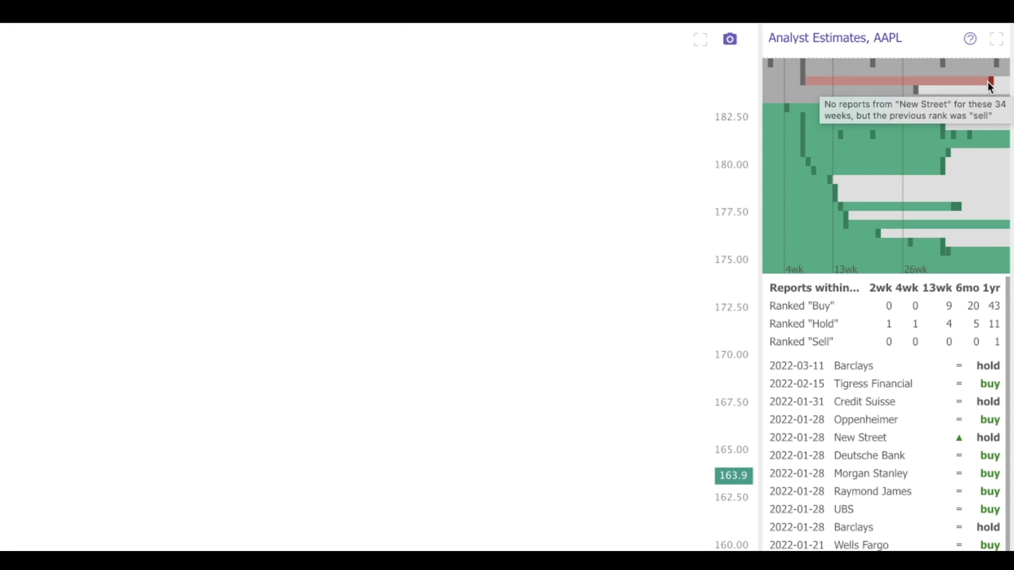
pyautogui.moveTo(991, 83)
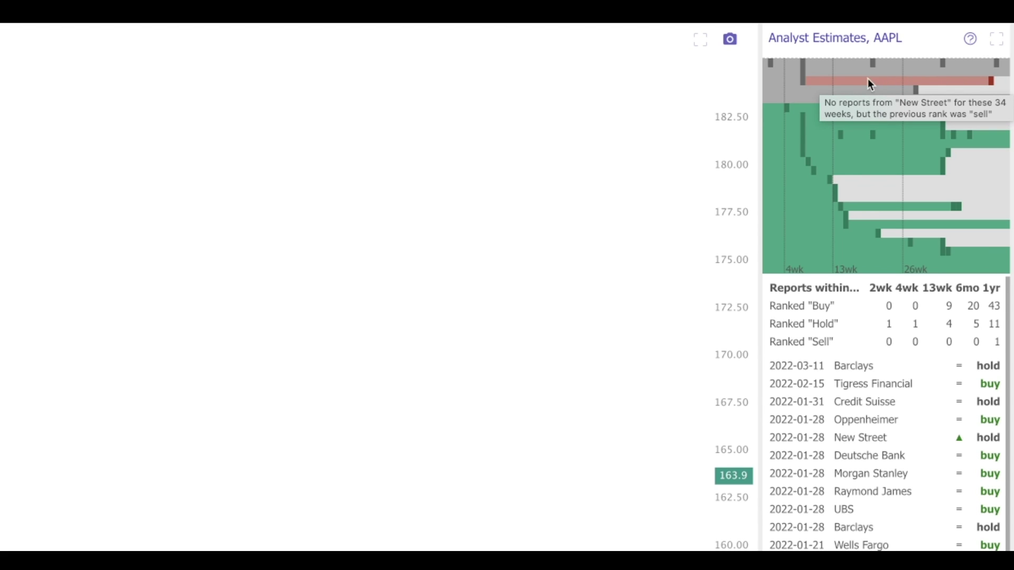
pyautogui.moveTo(803, 80)
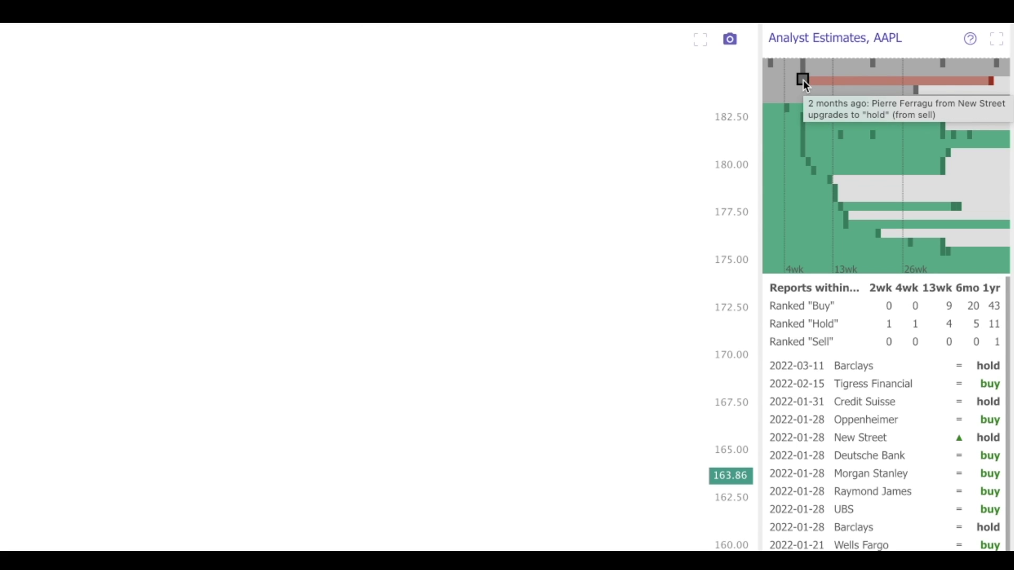
pyautogui.moveTo(774, 84)
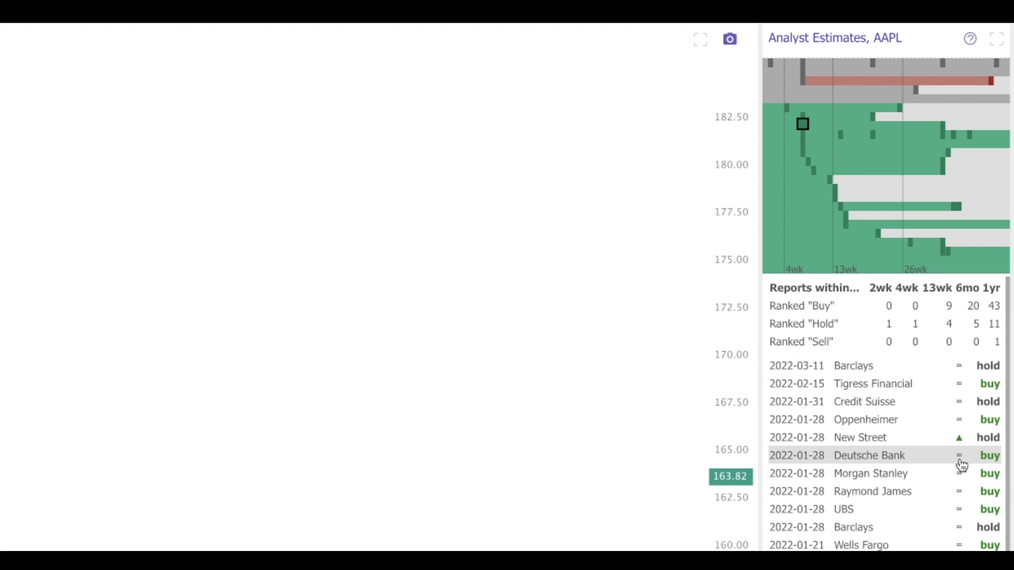
pyautogui.moveTo(962, 464)
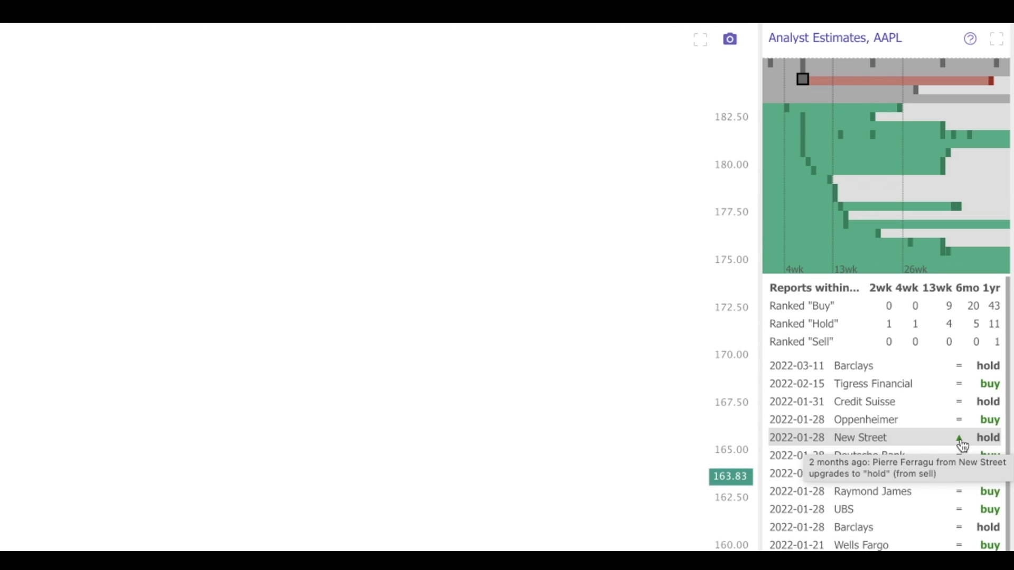
pyautogui.scroll(-3, 960, 433)
pyautogui.scroll(-10, 962, 402)
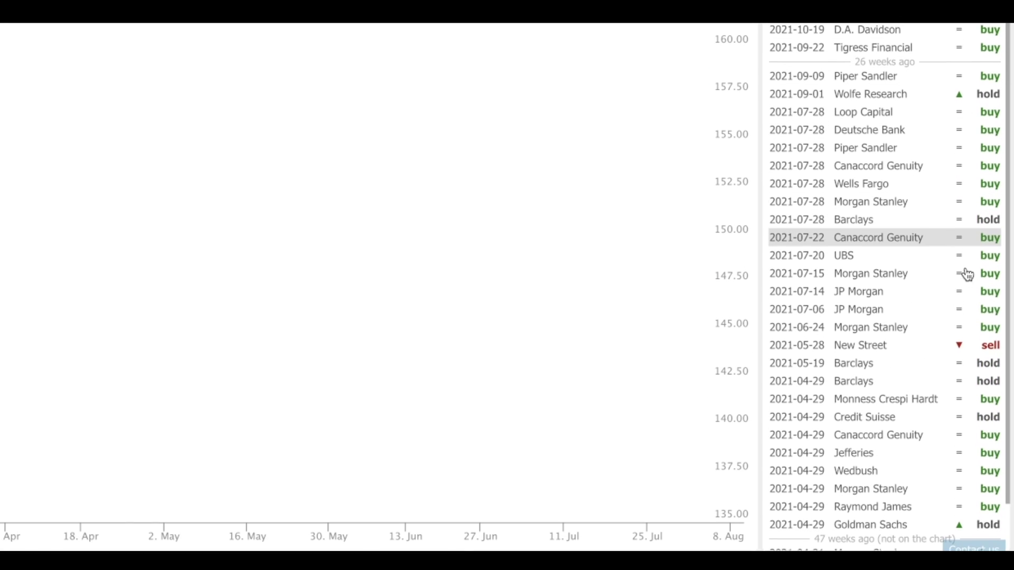
pyautogui.moveTo(962, 346)
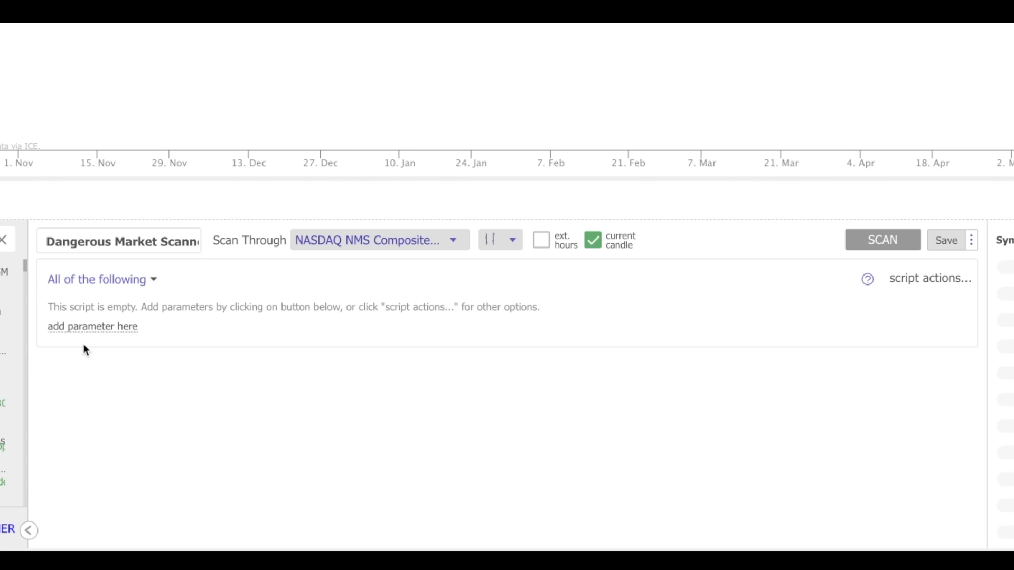
# - Add an Analyst Estimates condition requiring a report released within the last 25 days
pyautogui.click(74, 328)
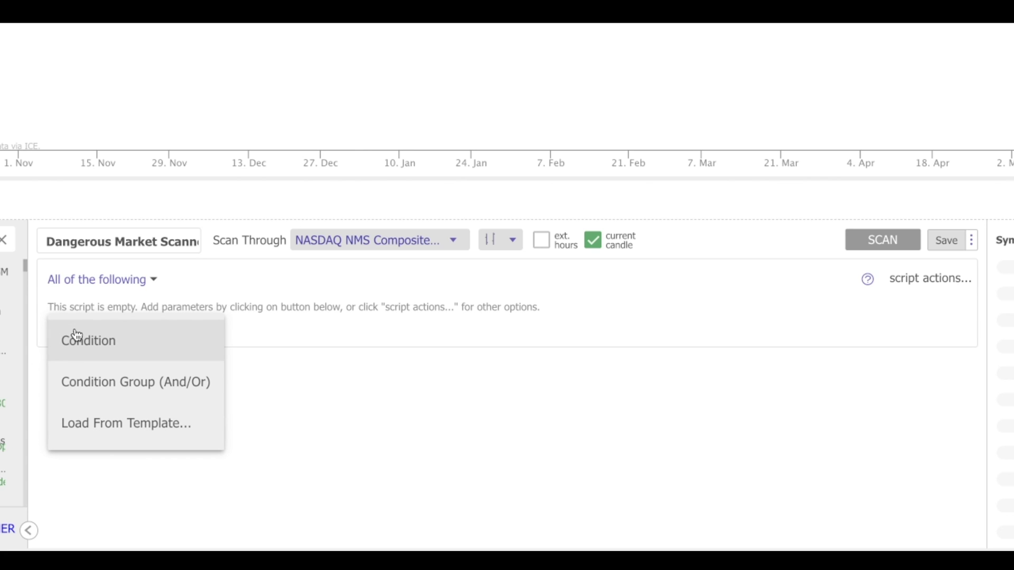
pyautogui.click(76, 334)
pyautogui.scroll(-2, 100, 439)
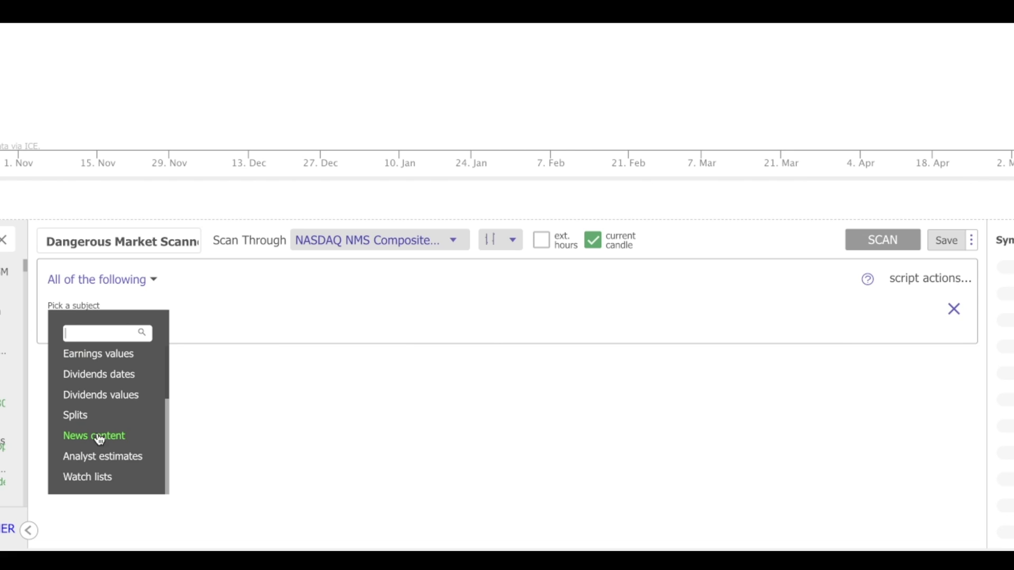
pyautogui.click(99, 453)
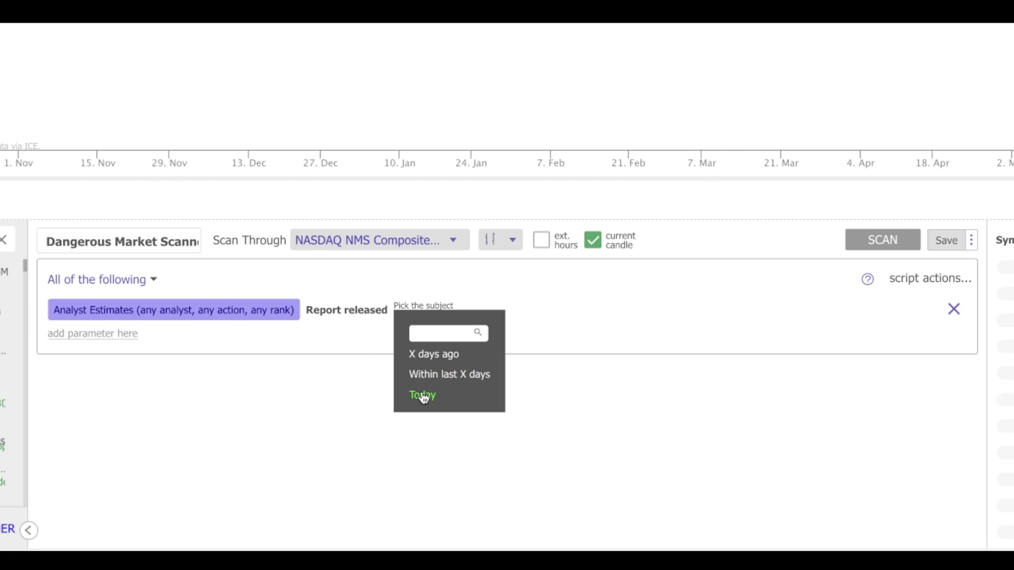
pyautogui.click(453, 375)
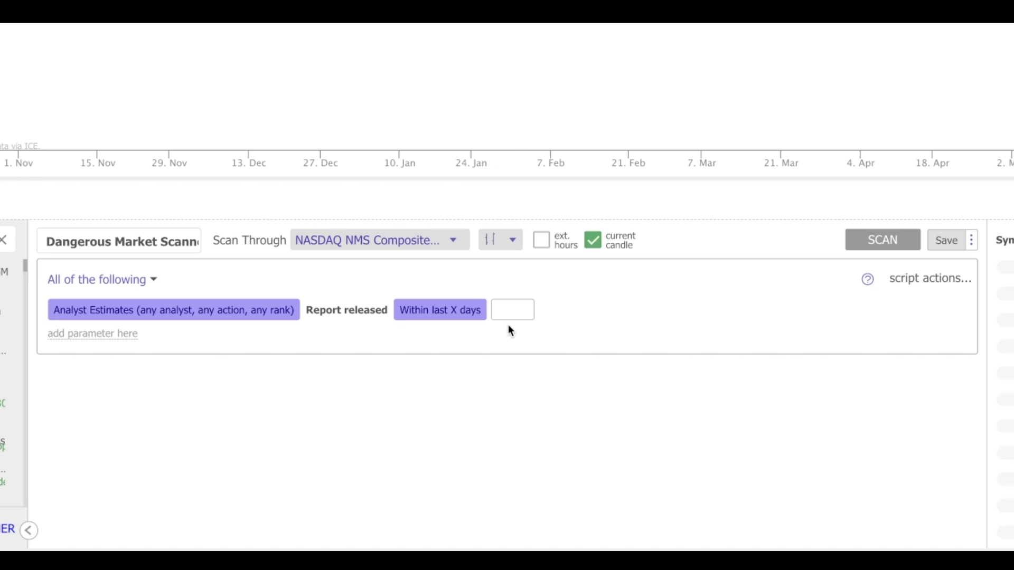
pyautogui.write('25')
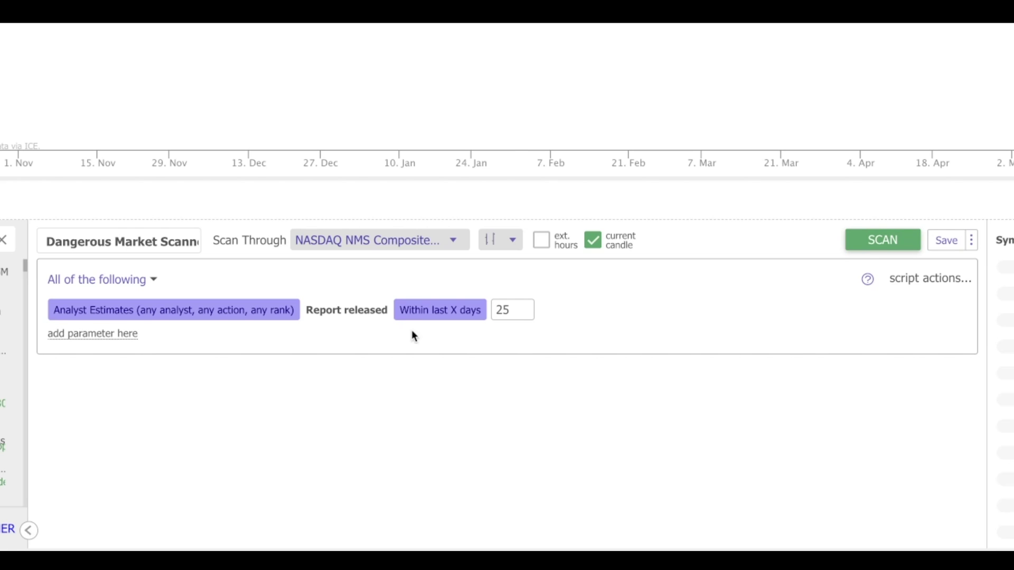
# - Set the analyst condition's Action to Upgrade and New rank to Buy, then apply
pyautogui.click(227, 319)
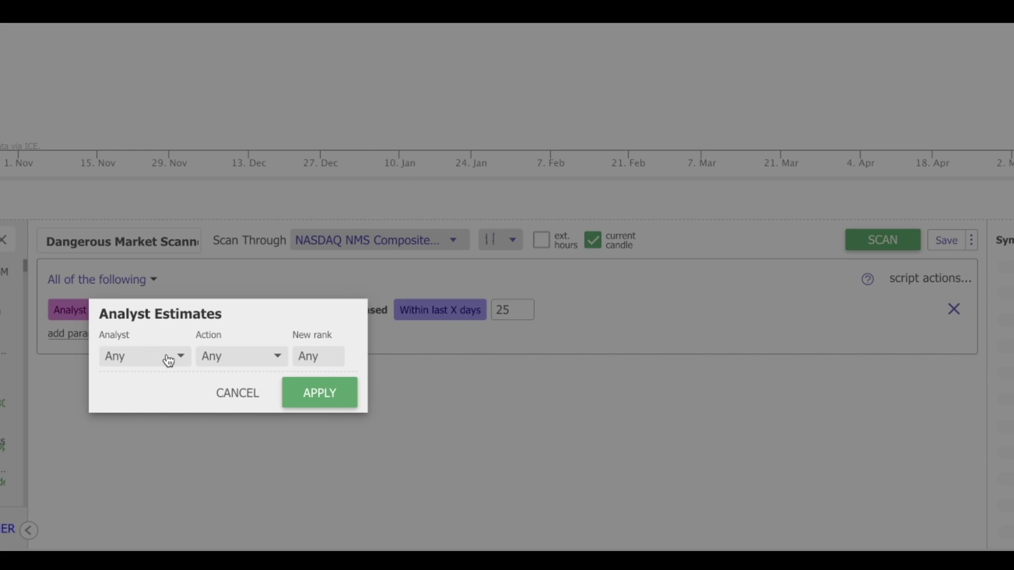
pyautogui.click(238, 358)
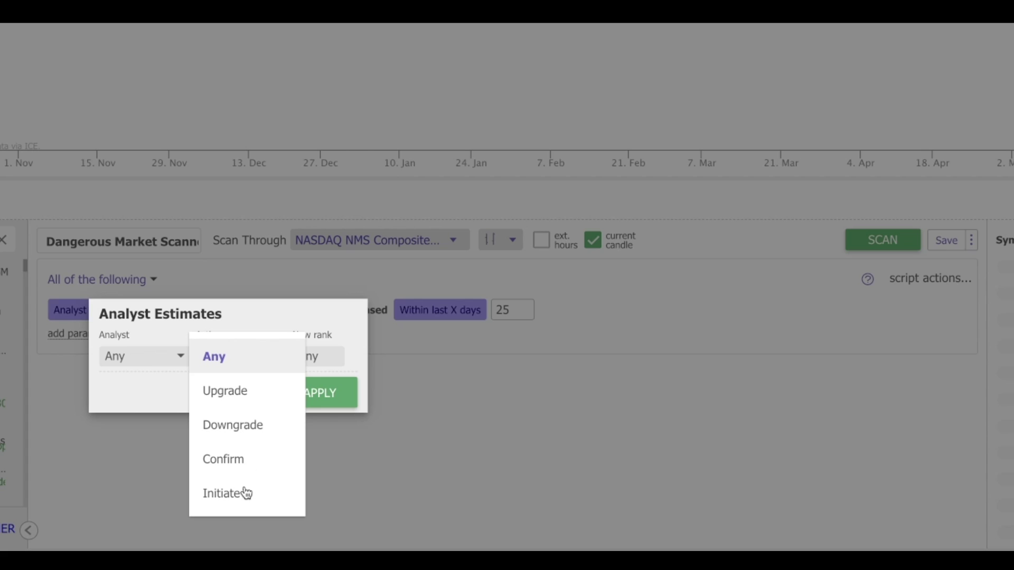
pyautogui.click(249, 402)
pyautogui.click(320, 364)
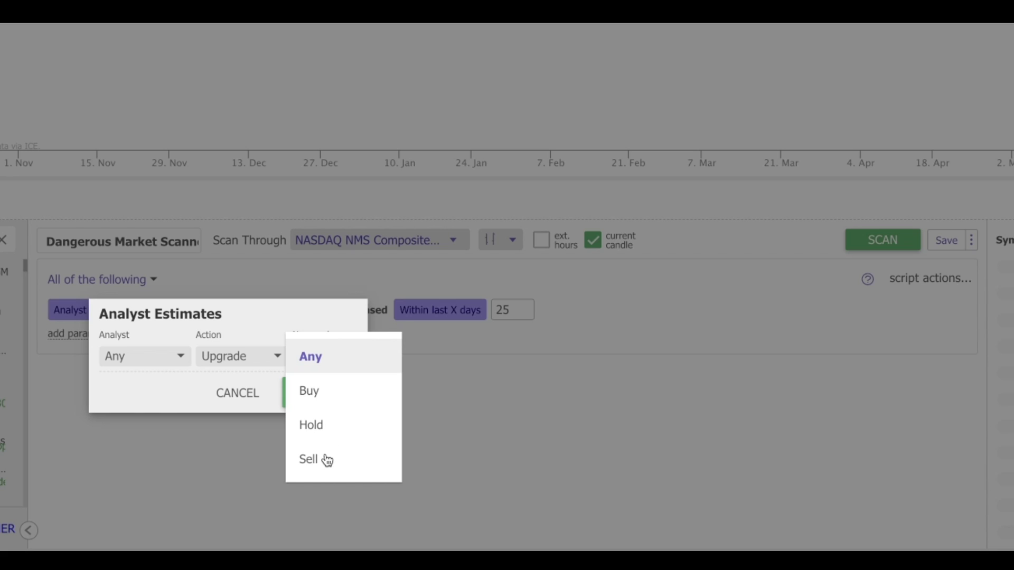
pyautogui.click(328, 399)
pyautogui.click(329, 398)
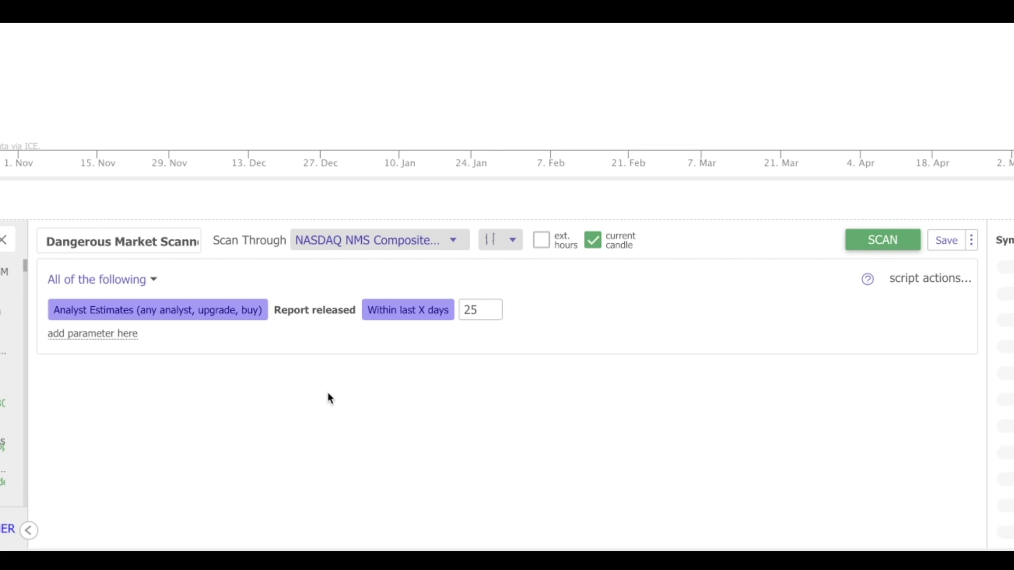
# - Add an Earnings dates condition within the last 30 days and run the NASDAQ scan
pyautogui.click(114, 343)
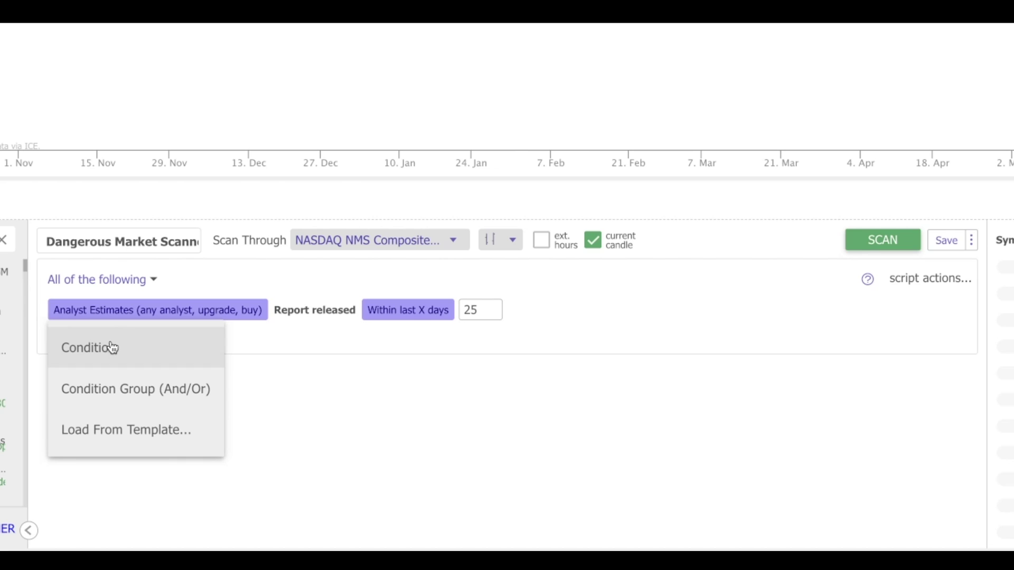
pyautogui.click(112, 348)
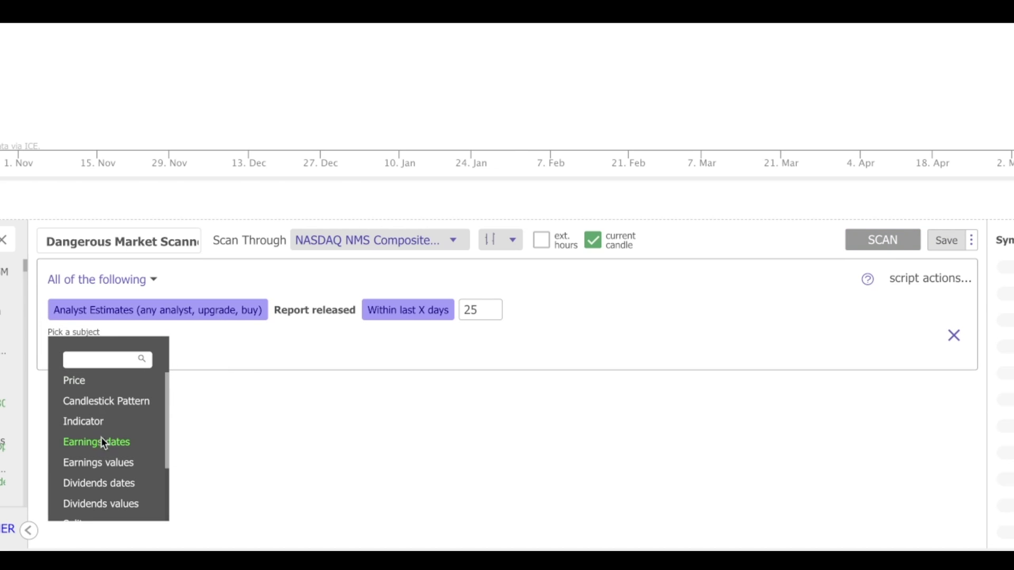
pyautogui.click(102, 442)
pyautogui.click(203, 404)
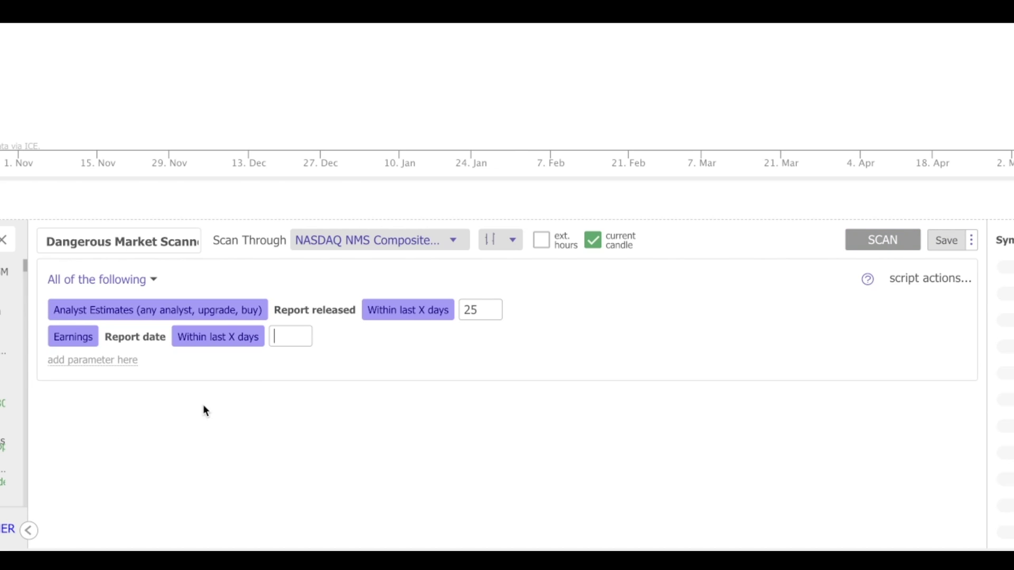
pyautogui.write('30')
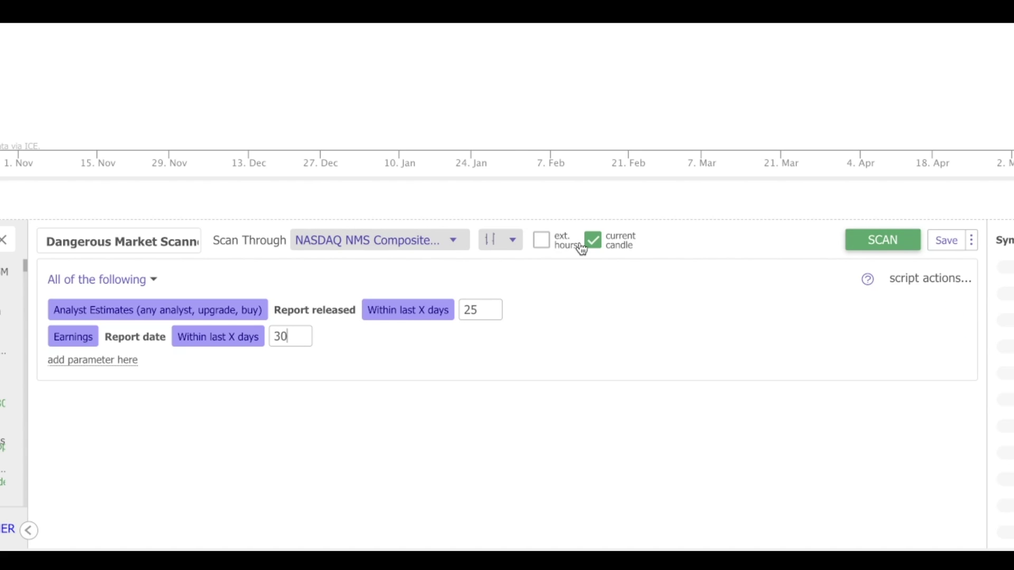
pyautogui.click(854, 234)
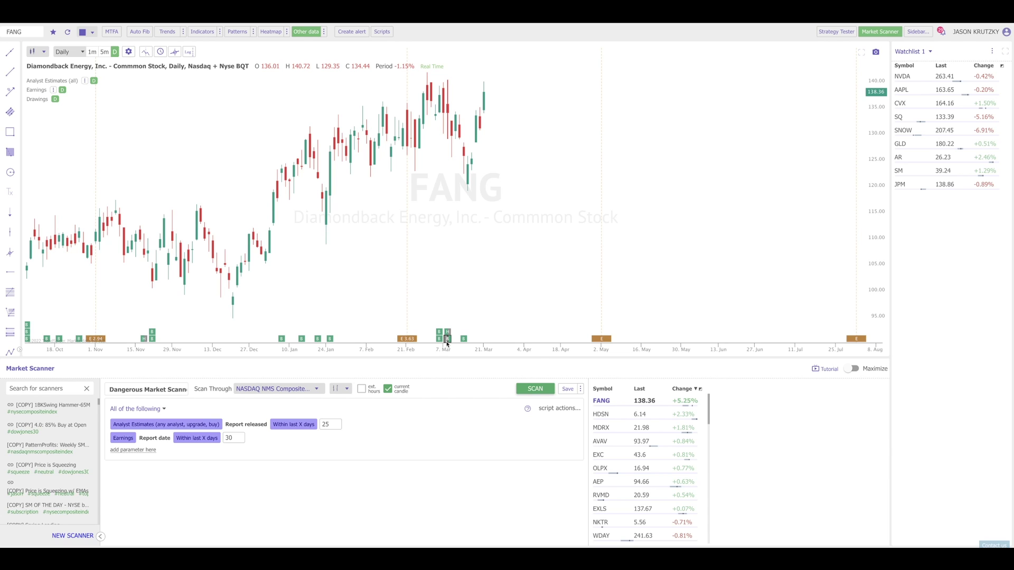
pyautogui.moveTo(447, 343)
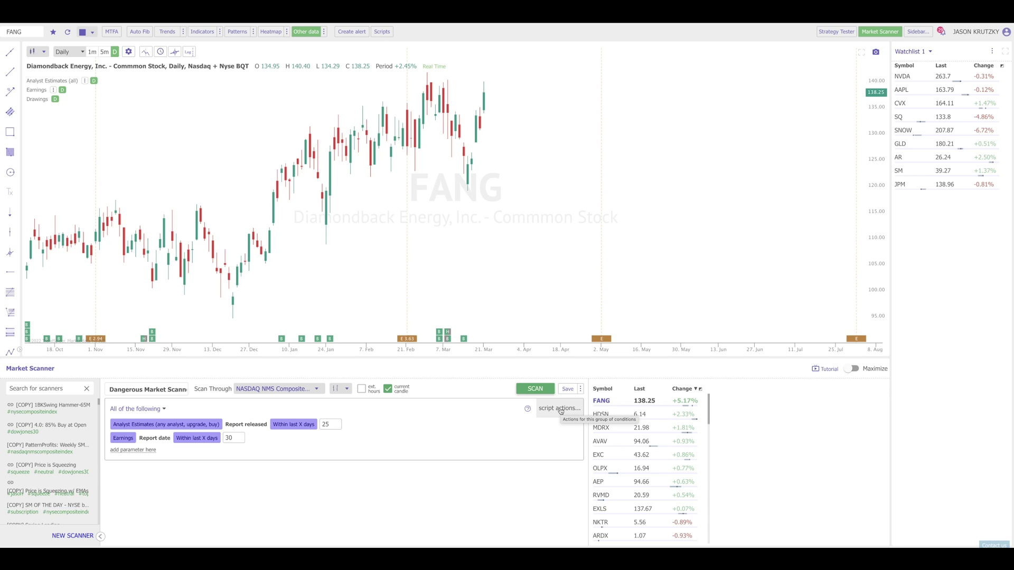
# - Save the conditions as a script template named 'recent buy rating' in Script Manager
pyautogui.click(561, 412)
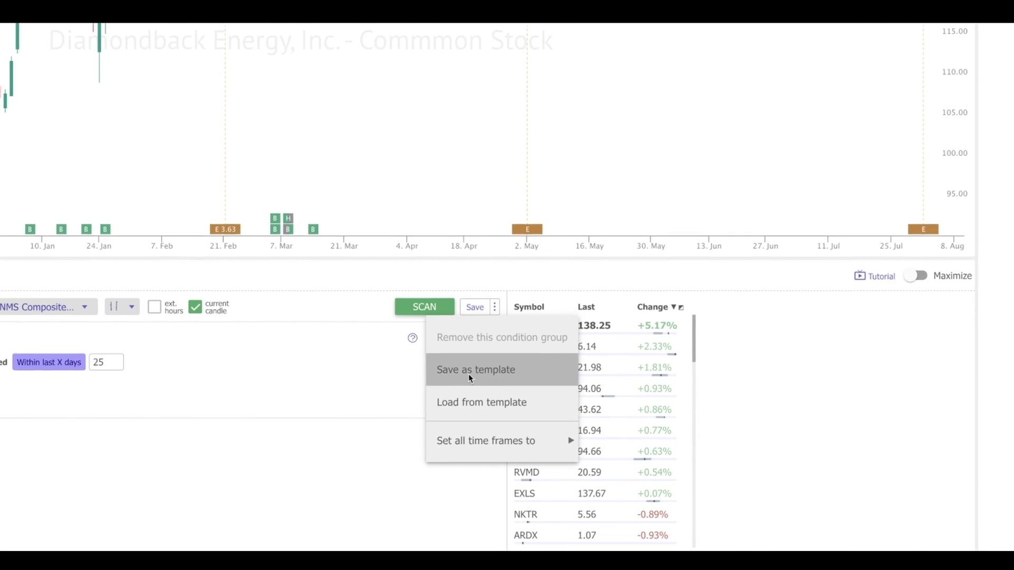
pyautogui.click(468, 377)
pyautogui.click(472, 121)
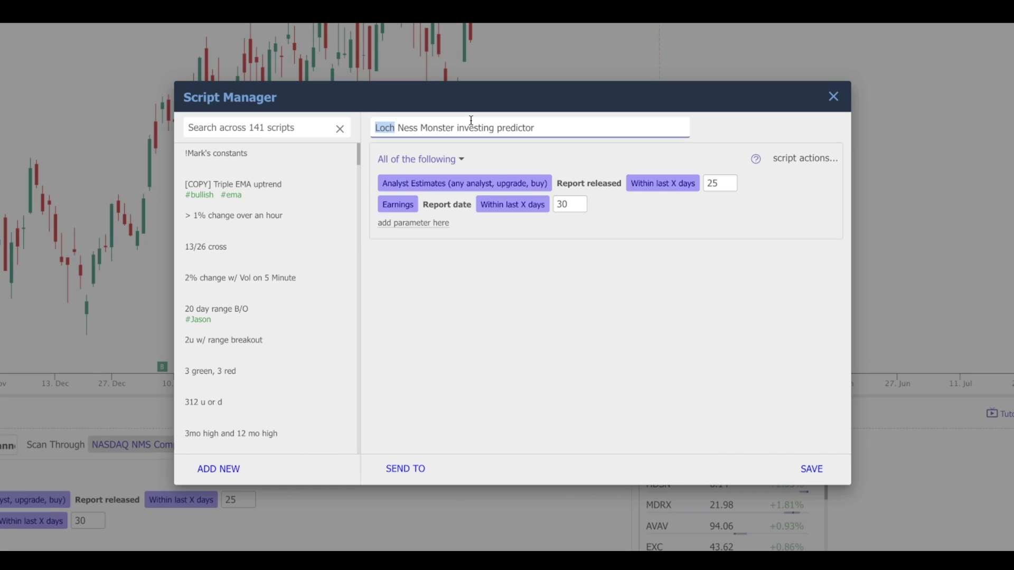
pyautogui.hotkey('ctrl', 'a')
pyautogui.write('recent bu')
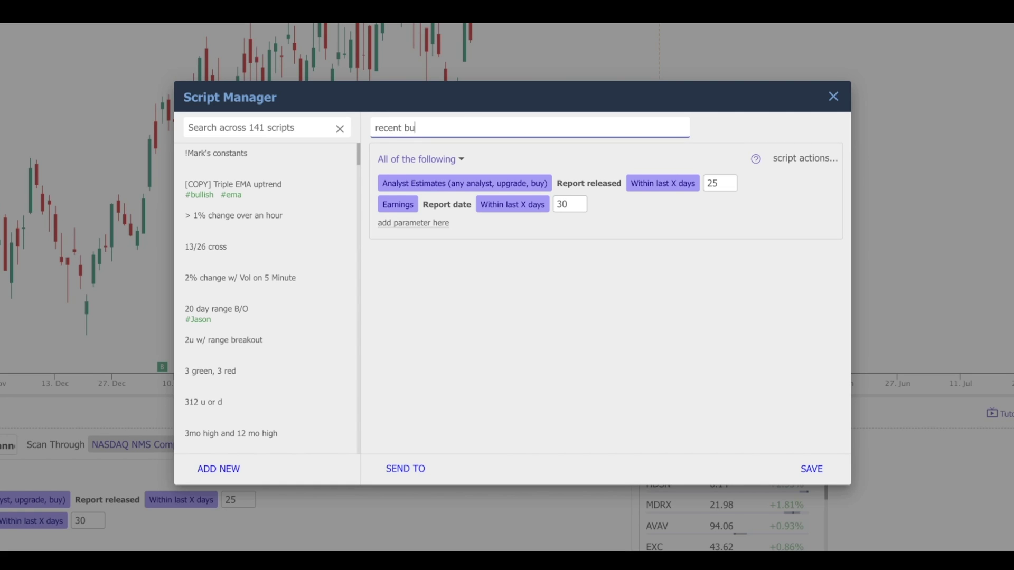
pyautogui.write('y rating')
pyautogui.click(812, 469)
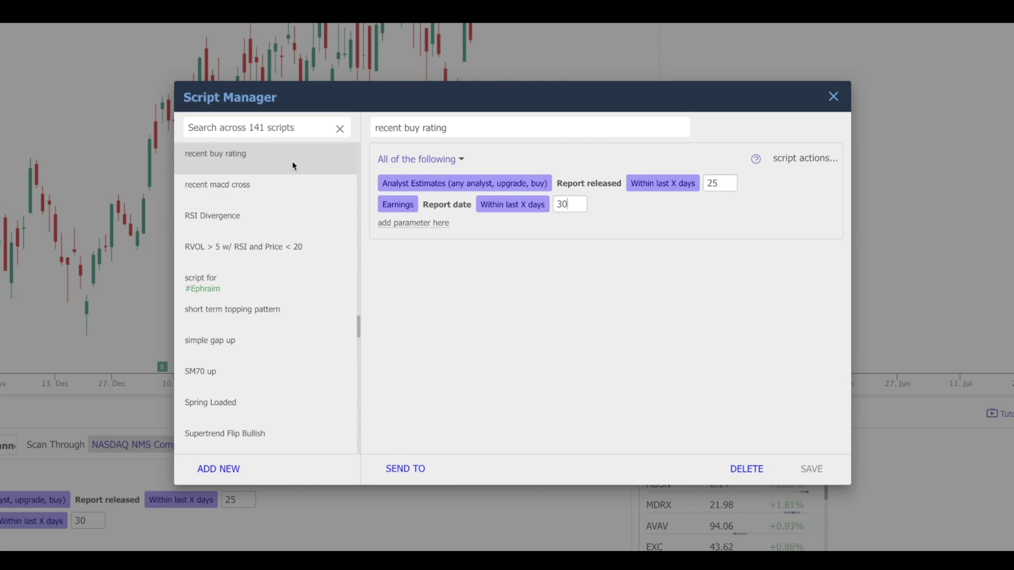
pyautogui.click(832, 105)
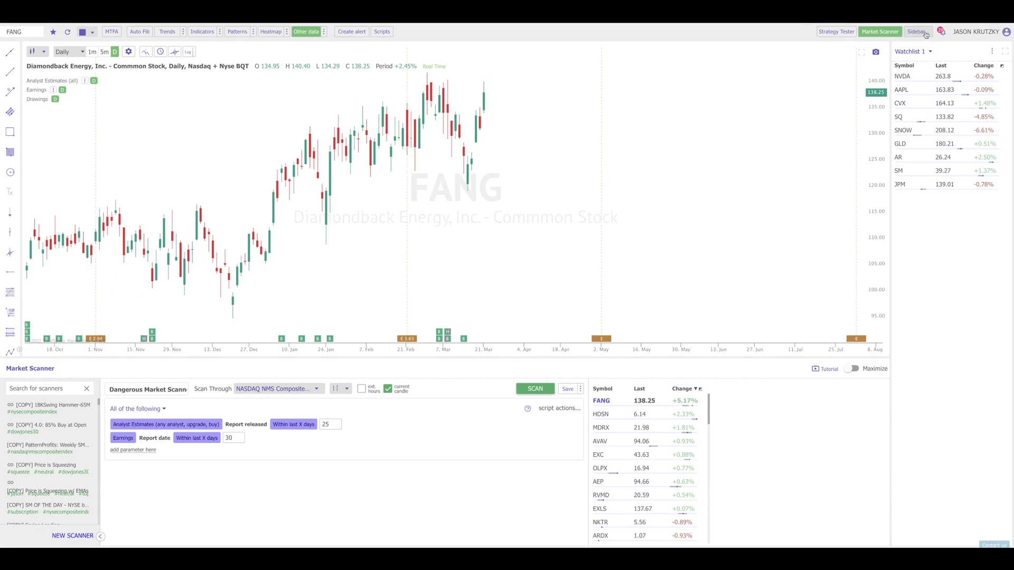
# - Add a Smart Checklist widget to the sidebar
pyautogui.click(926, 33)
pyautogui.click(881, 68)
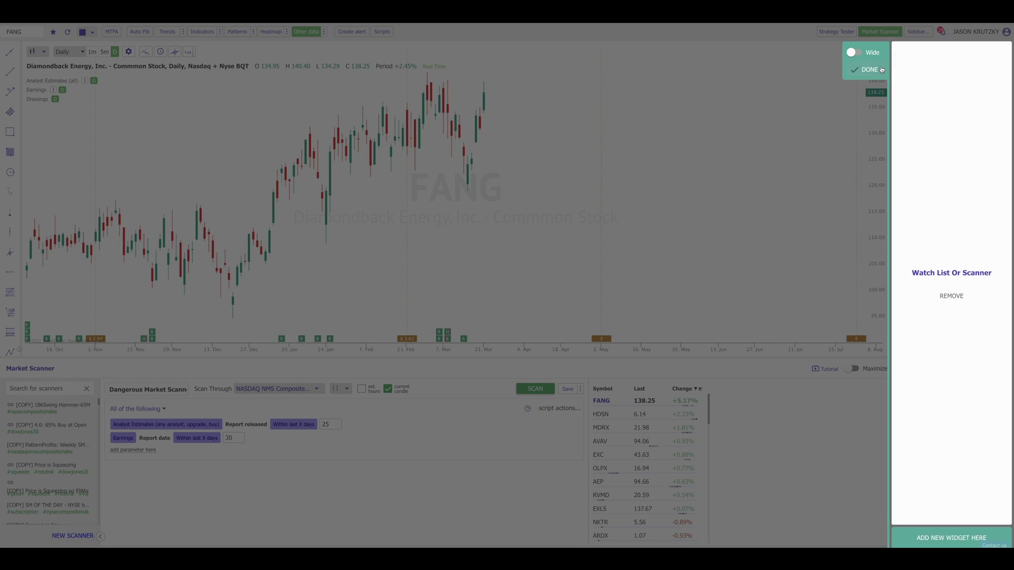
pyautogui.click(949, 536)
pyautogui.click(952, 490)
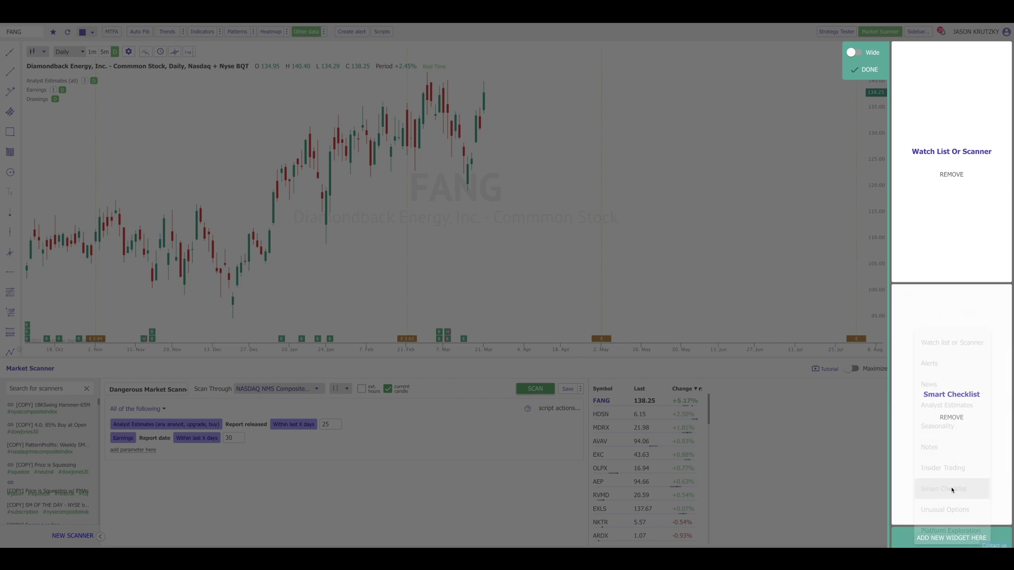
pyautogui.click(868, 70)
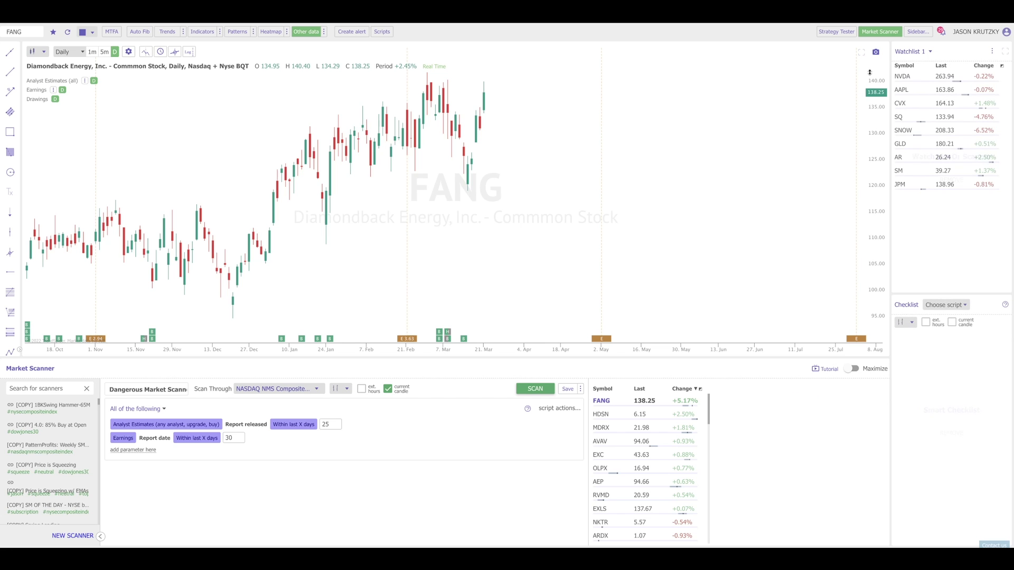
# - Load the 'recent buy rating' script into the checklist, found by searching 'buy ra'
pyautogui.click(948, 305)
pyautogui.click(318, 180)
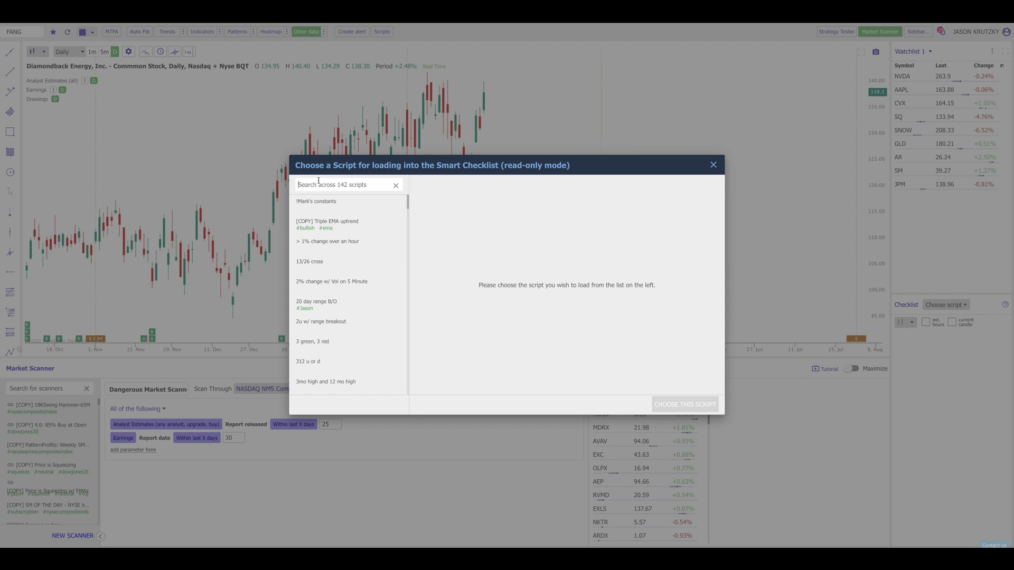
pyautogui.write('buy ra')
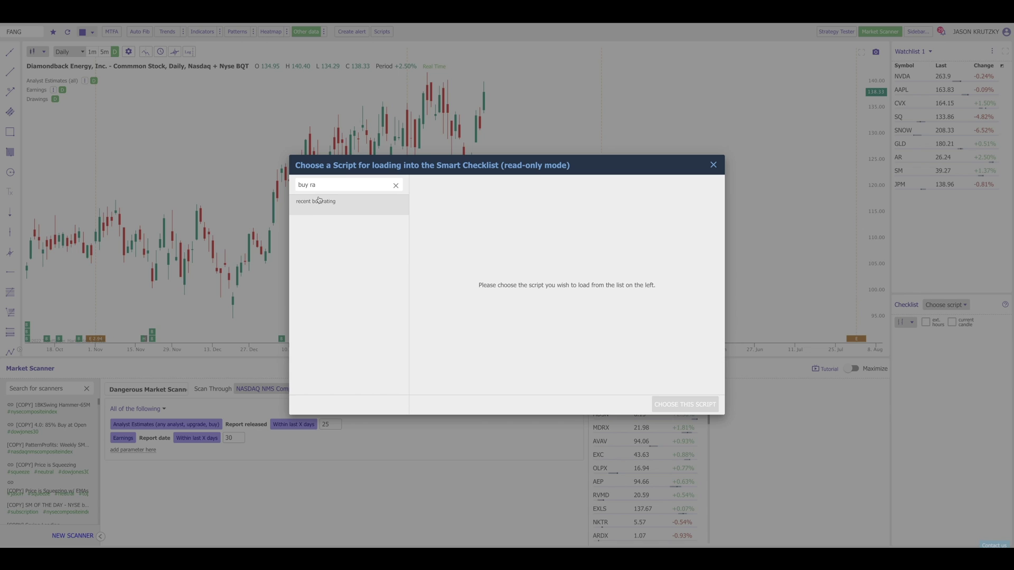
pyautogui.click(319, 202)
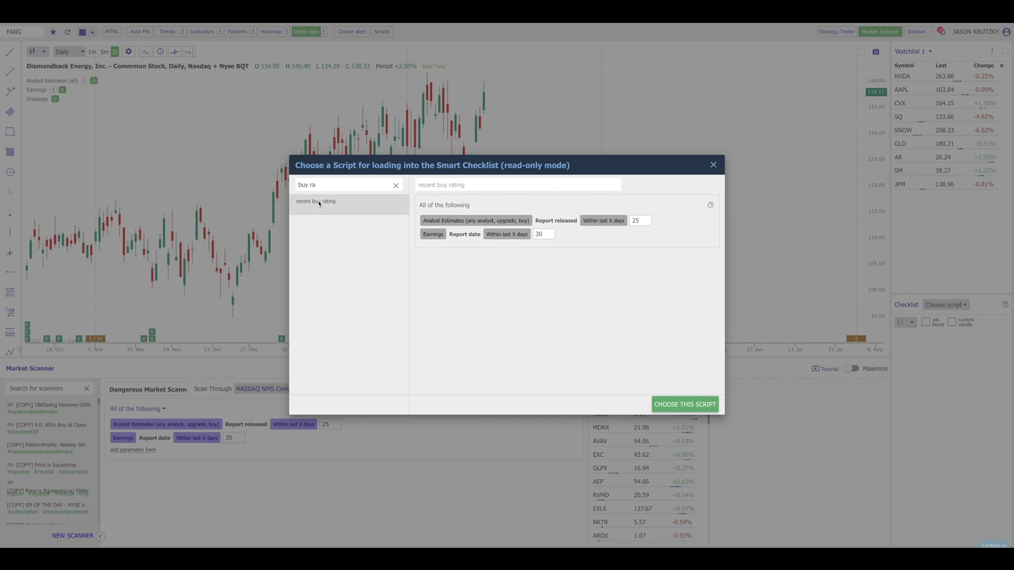
pyautogui.click(689, 404)
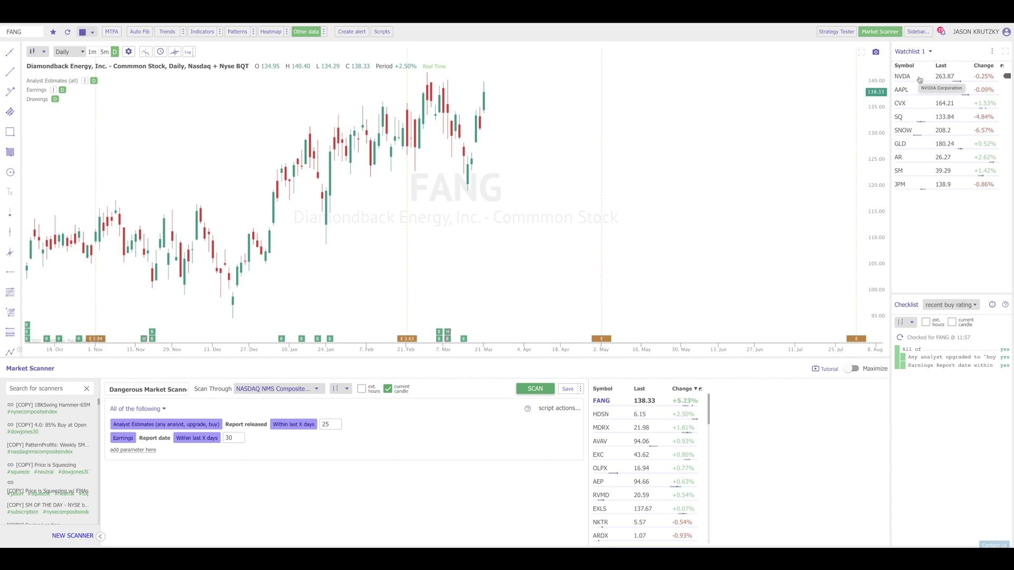
# - Check NVDA, AAPL, CVX and SQ from Watchlist 1 against the checklist results
pyautogui.click(920, 80)
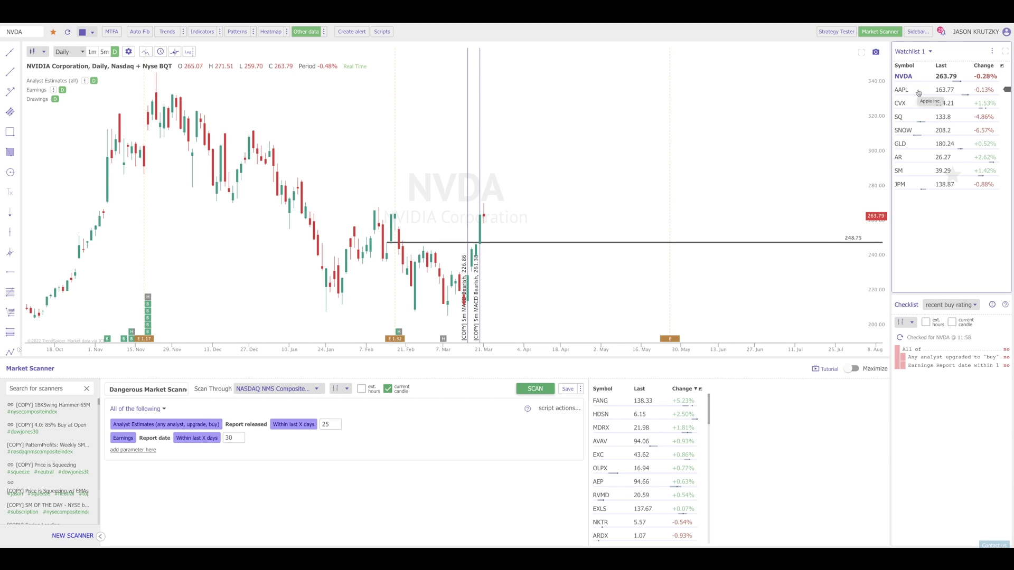
pyautogui.click(918, 91)
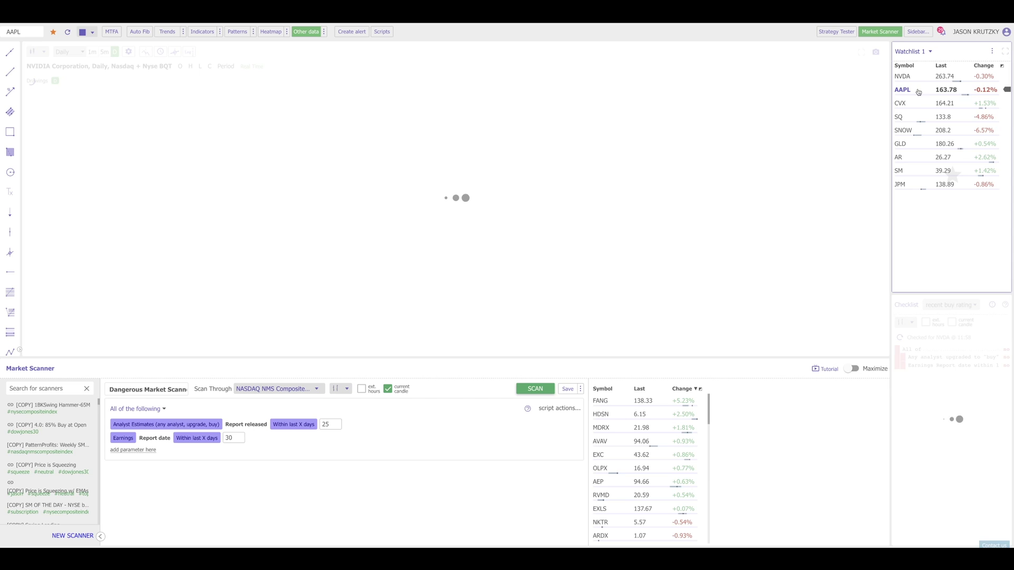
pyautogui.click(917, 105)
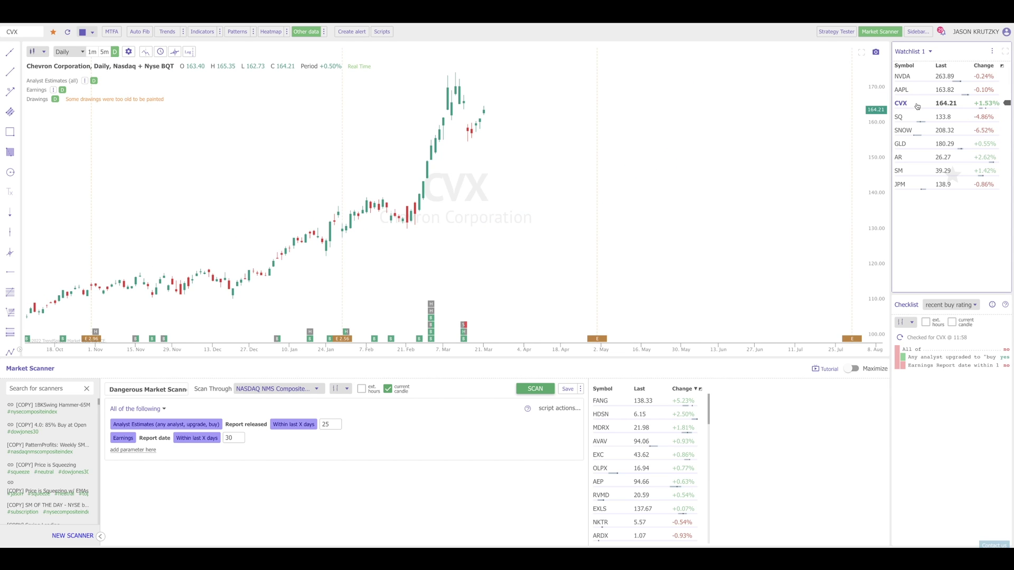
pyautogui.click(917, 118)
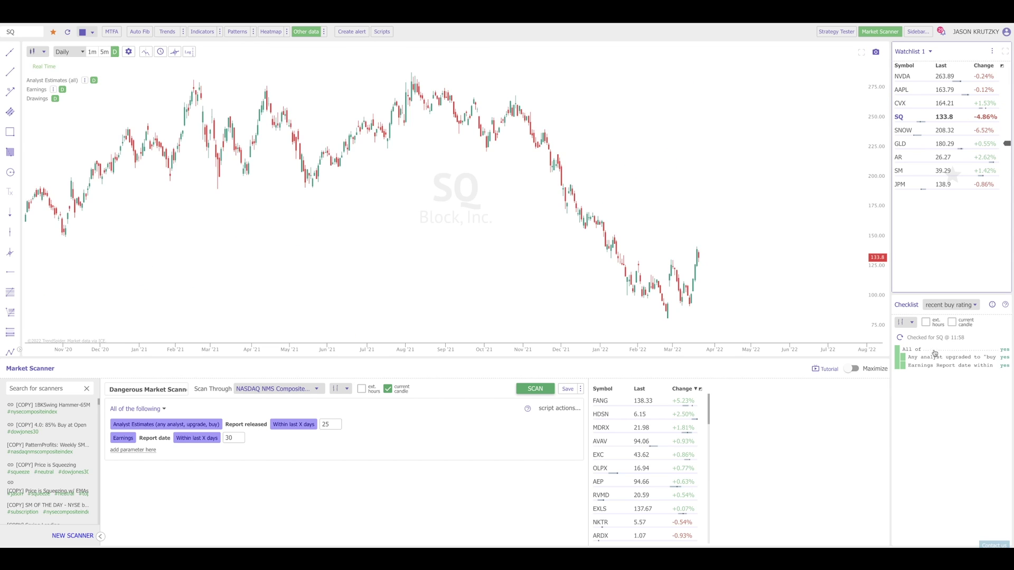